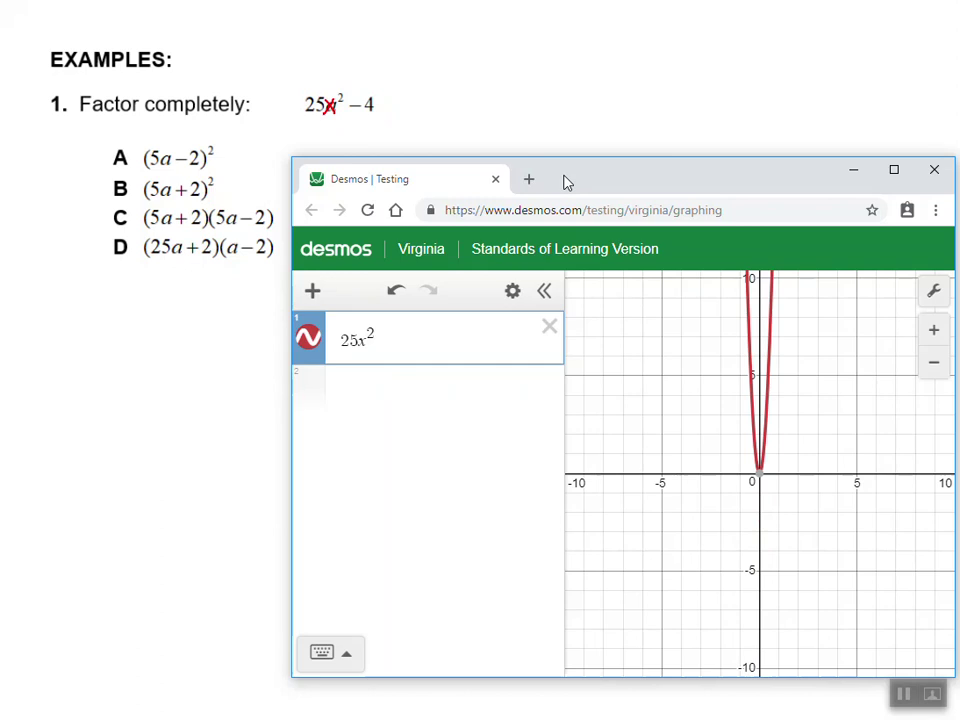
Complete the first expression as 25x² − 4 and enlarge the graph around its two x-intercepts.
{"action": "type", "text": "4"}
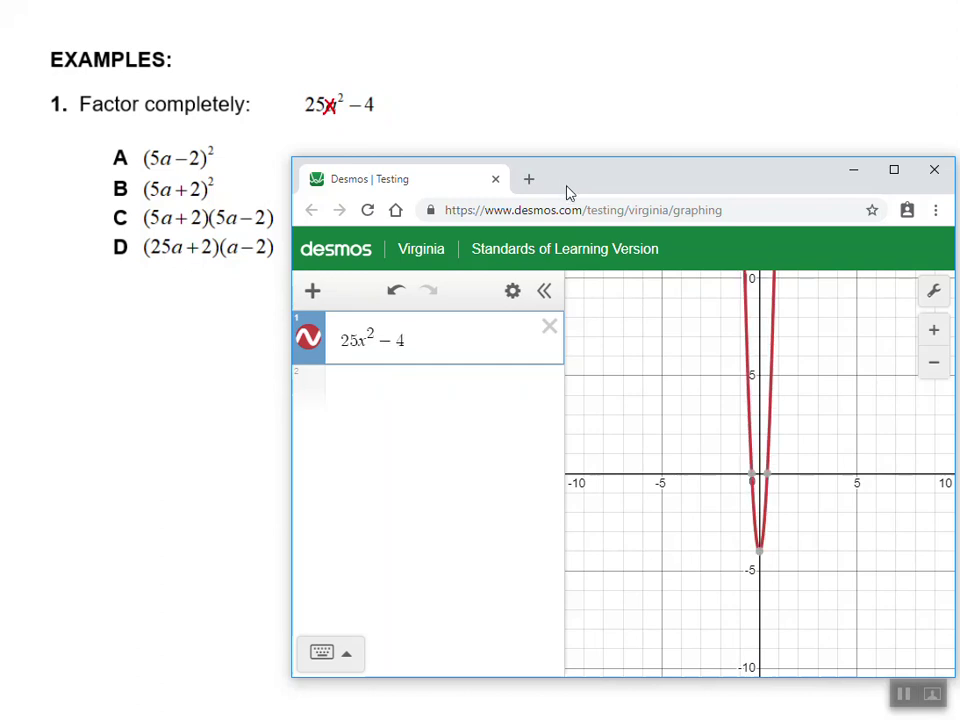
{"action": "left_click", "coordinate": [940, 366]}
{"action": "left_click", "coordinate": [934, 339]}
{"action": "left_click", "coordinate": [934, 338]}
{"action": "left_click", "coordinate": [934, 338]}
{"action": "left_click", "coordinate": [934, 338]}
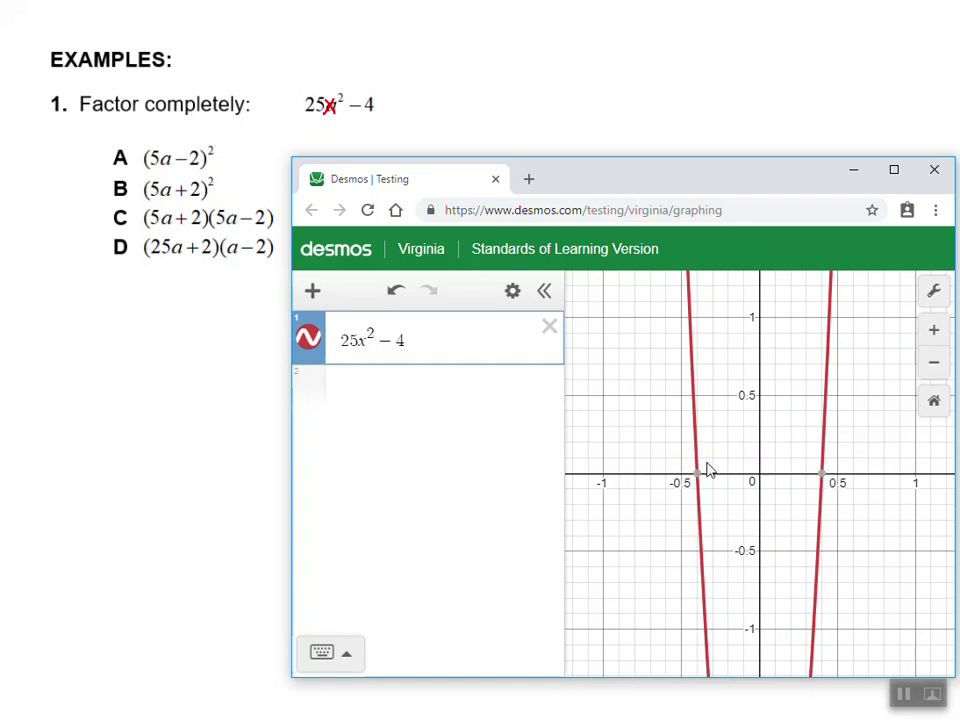
{"action": "mouse_move", "coordinate": [702, 482]}
Graph answer choice A as a second expression, (5x − 2)², using x in place of a.
{"action": "left_click", "coordinate": [377, 386]}
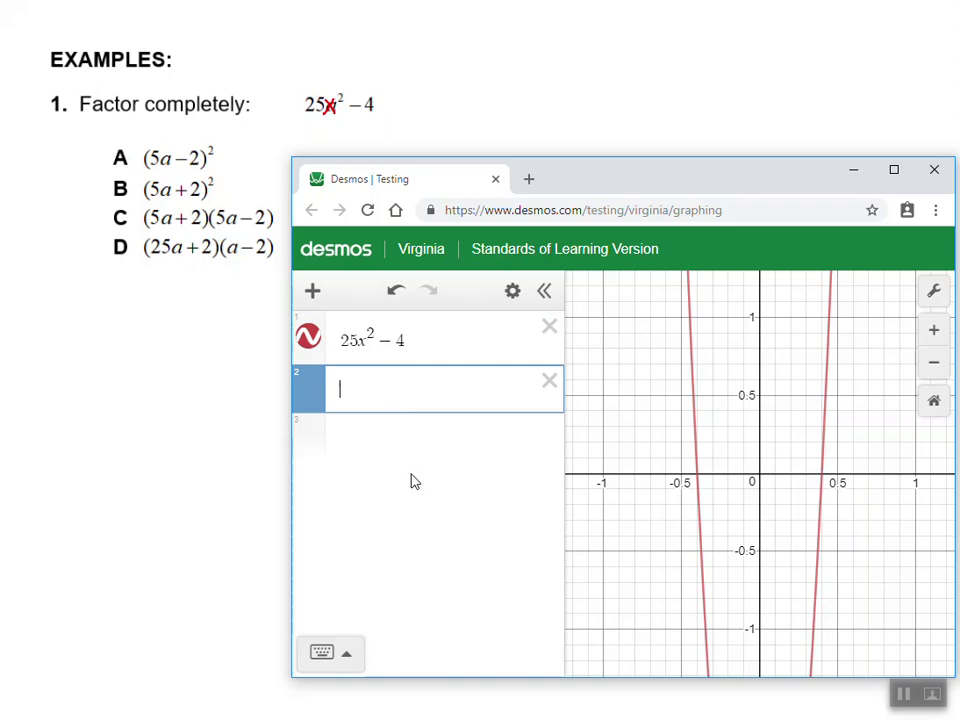
{"action": "type", "text": "("}
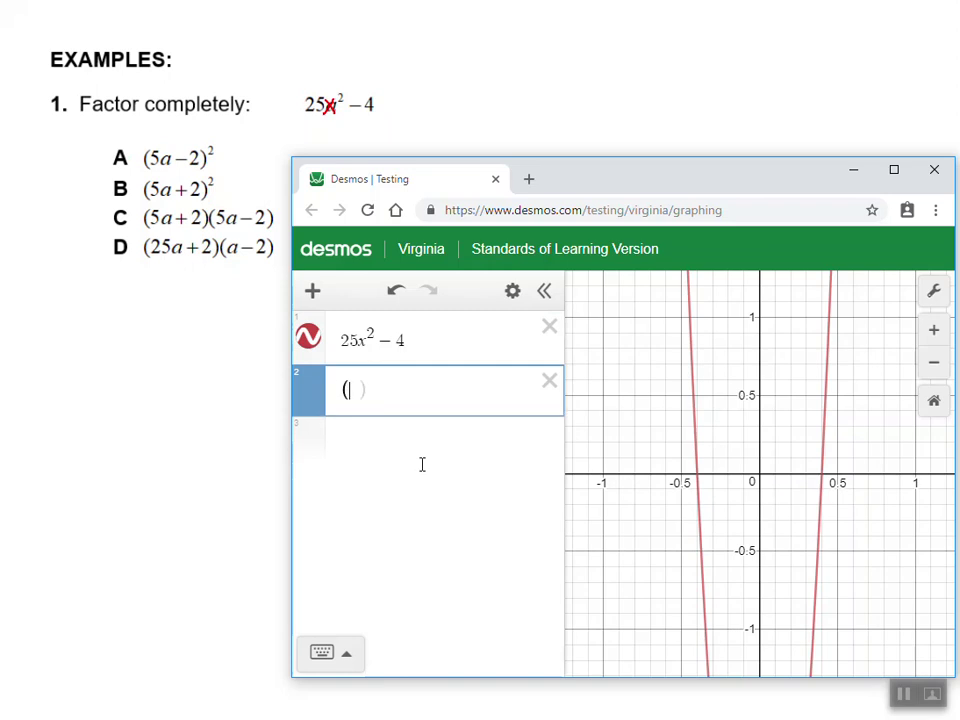
{"action": "type", "text": "5x"}
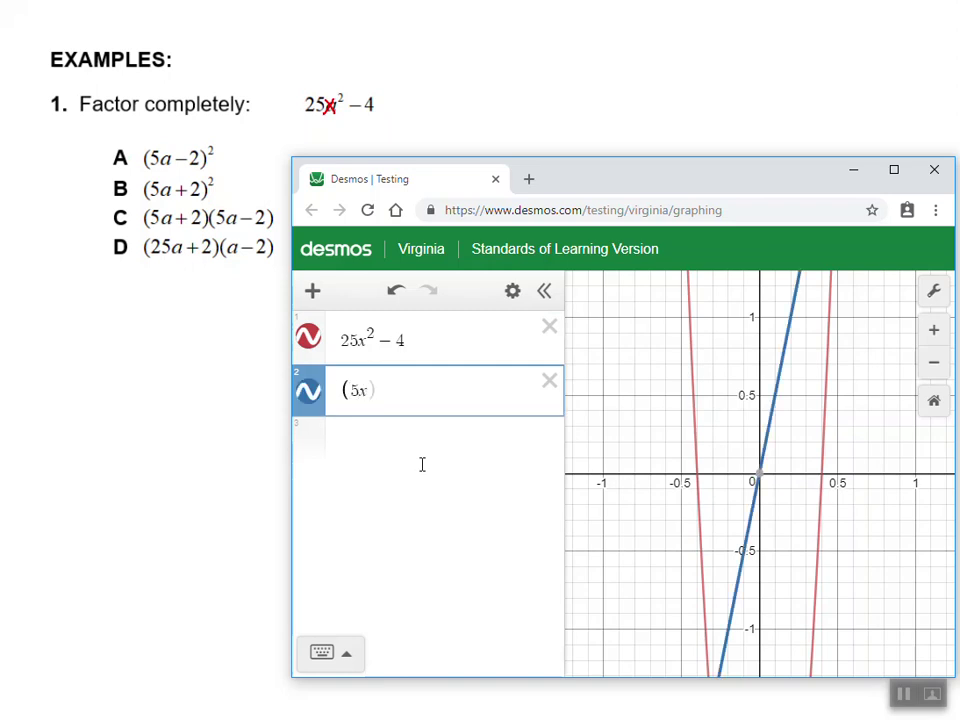
{"action": "type", "text": "-2"}
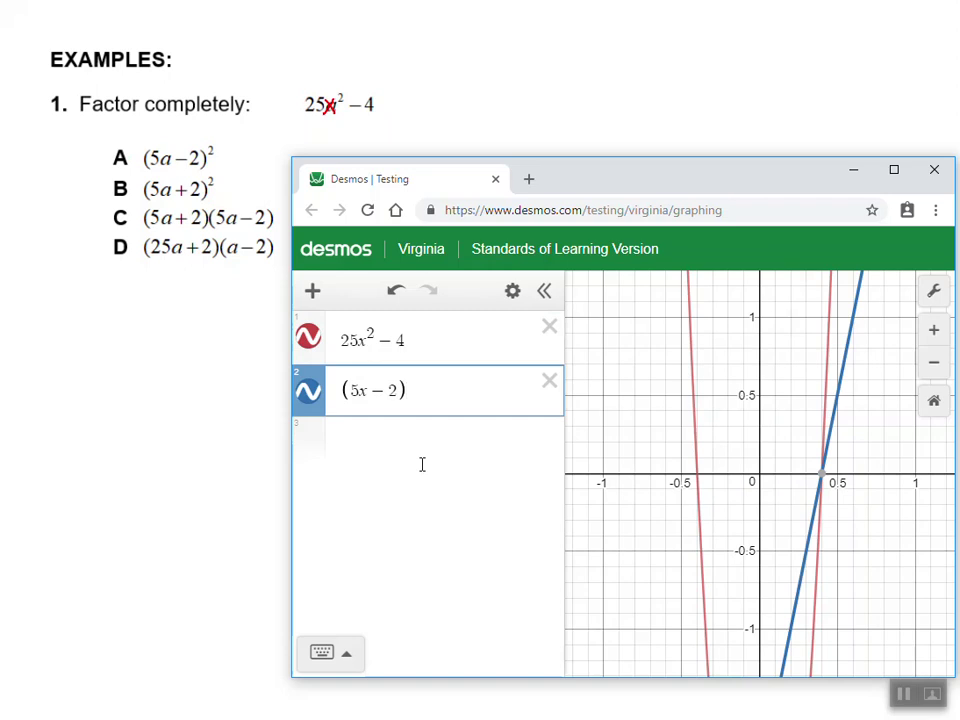
{"action": "type", "text": "^2"}
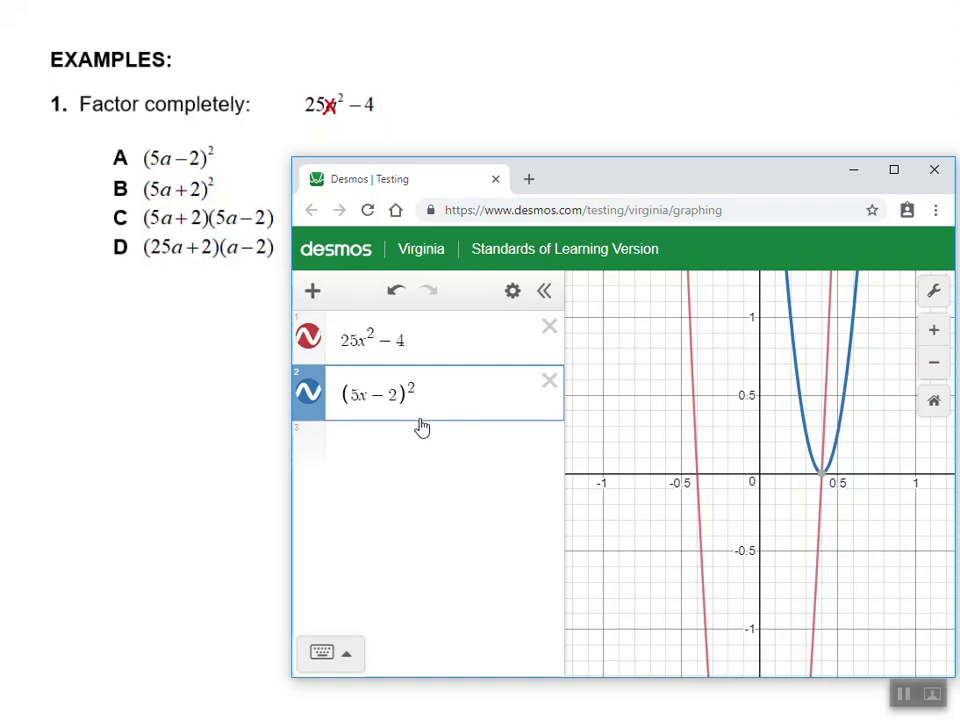
Change the second expression to answer choice B, (5x + 2)².
{"action": "left_click", "coordinate": [381, 395]}
{"action": "key", "text": "BackSpace"}
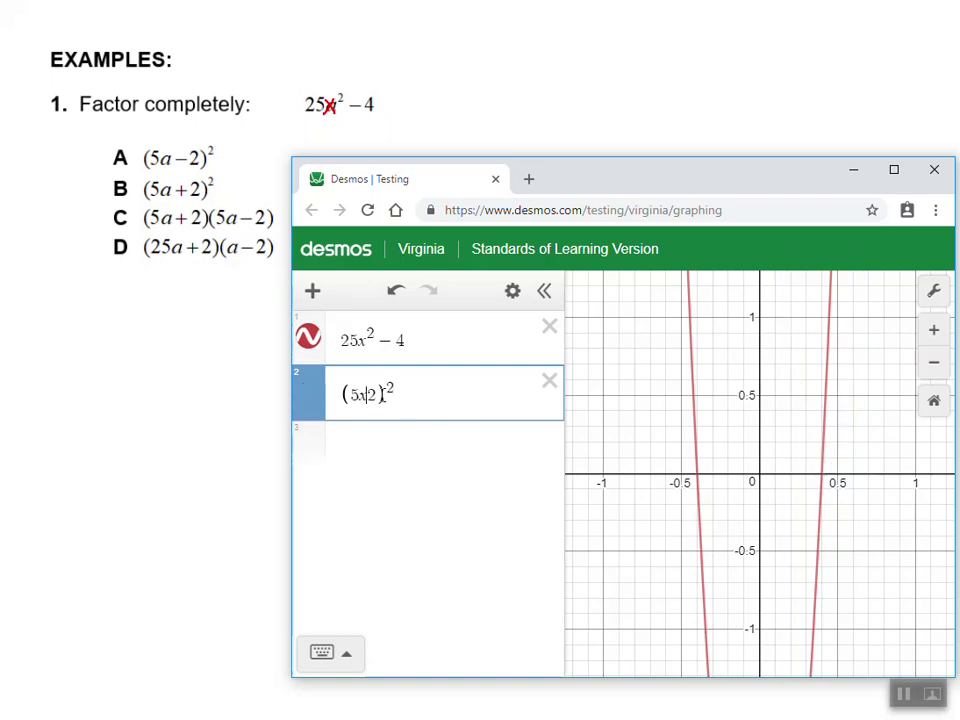
{"action": "type", "text": "+"}
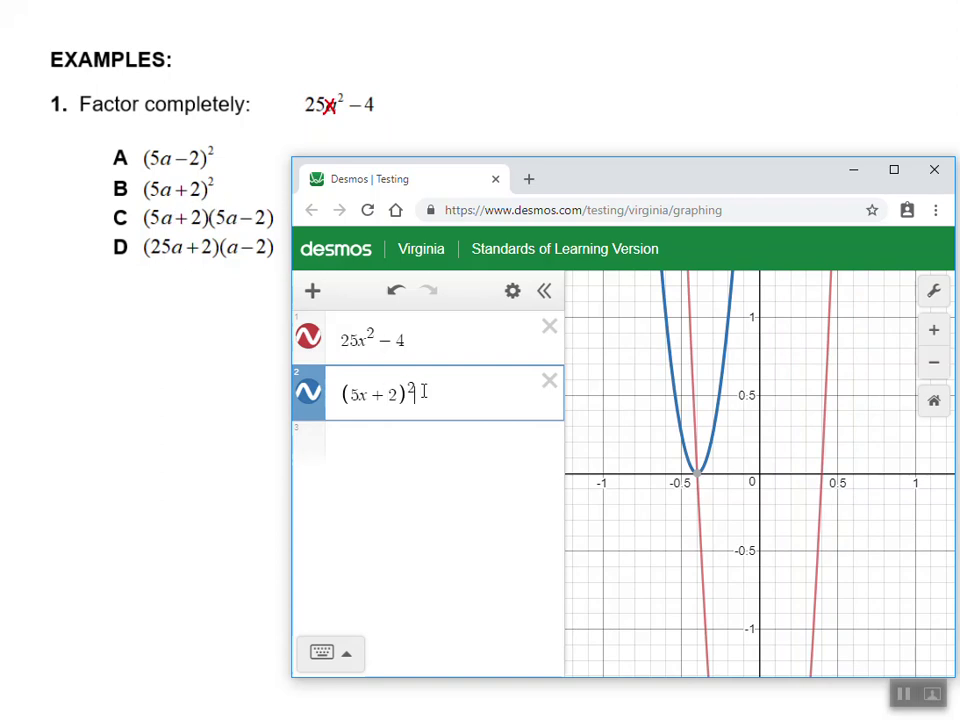
Change the second expression to (5x + 2)(5x − 2) and toggle its graph off and on to compare it with 25x² − 4.
{"action": "key", "text": "BackSpace"}
{"action": "key", "text": "BackSpace"}
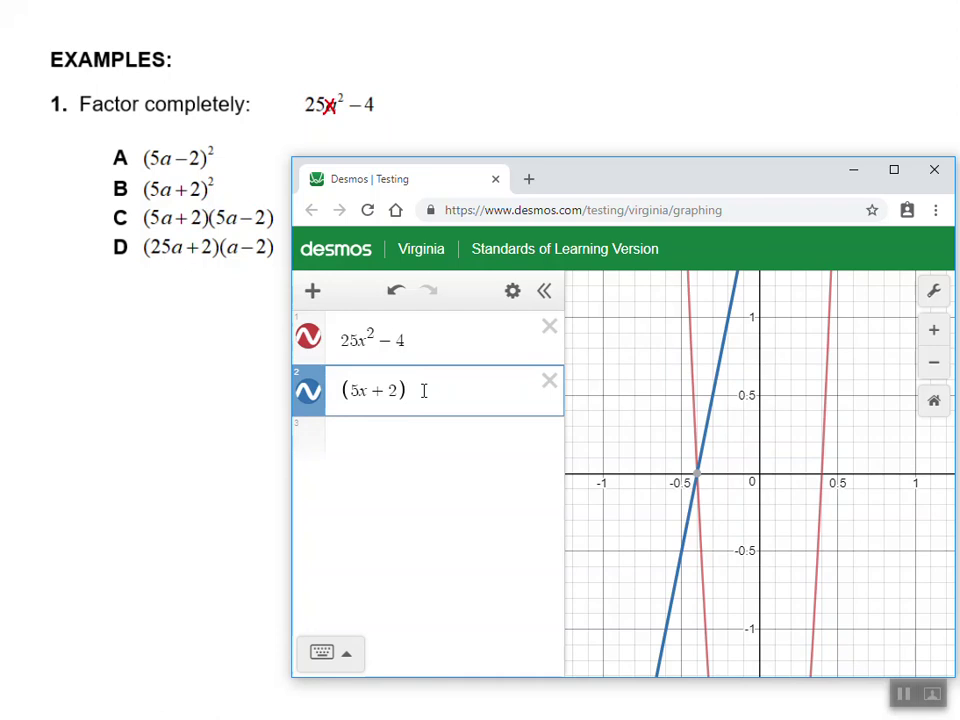
{"action": "type", "text": "(5x-2"}
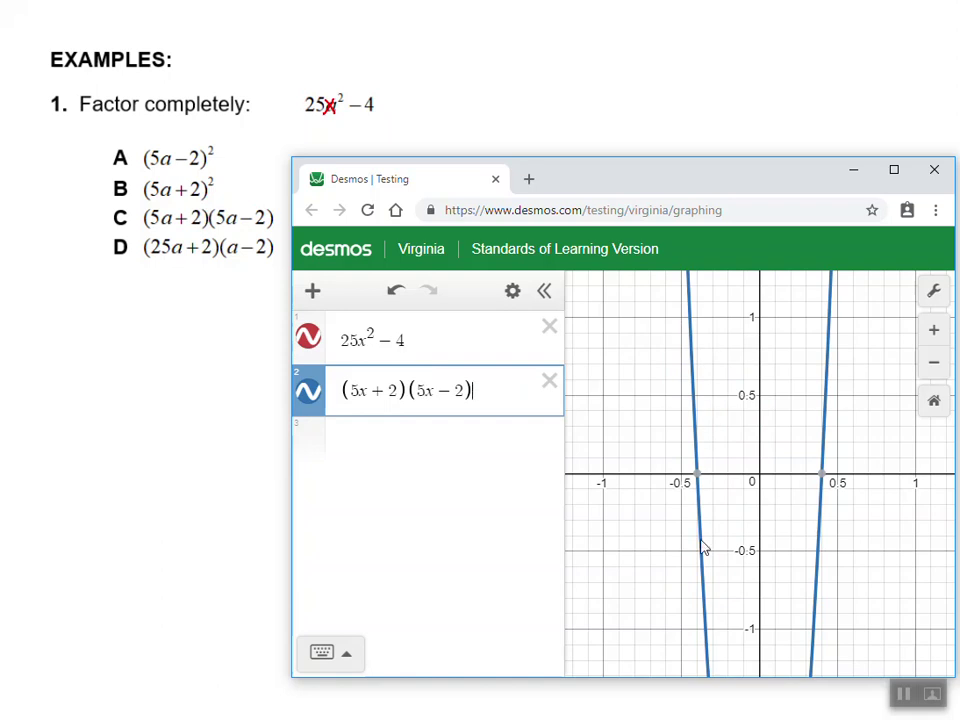
{"action": "left_click", "coordinate": [309, 396]}
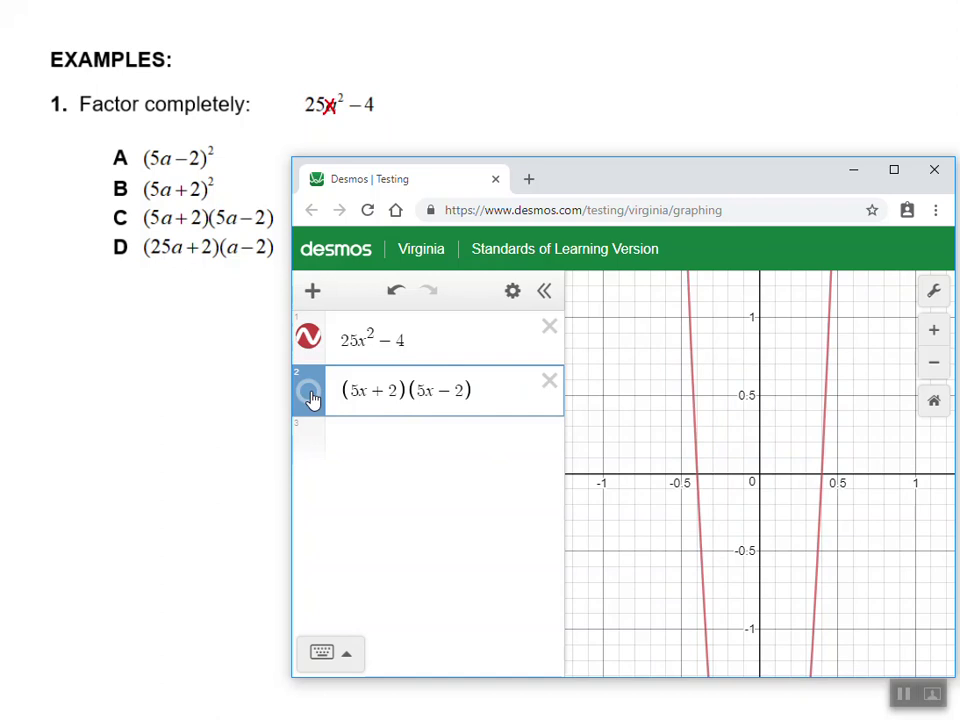
{"action": "left_click", "coordinate": [309, 394]}
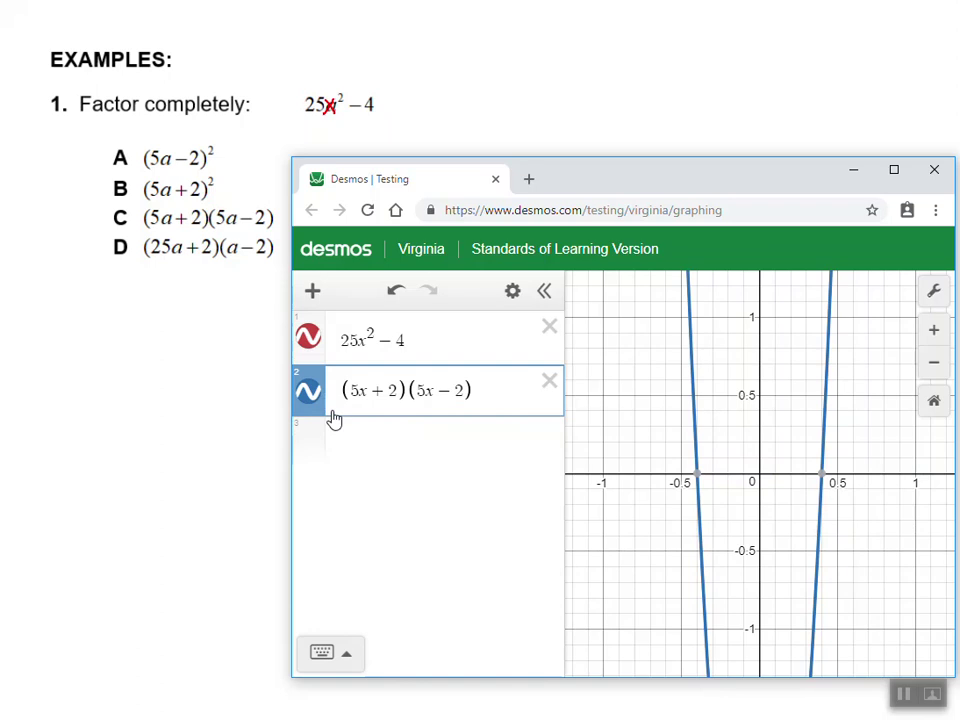
On the question slide, cross out choices A and B and circle choice C, and advance to question 2.
{"action": "left_click", "coordinate": [107, 124]}
{"action": "mouse_move", "coordinate": [100, 139]}
{"action": "left_mouse_down"}
{"action": "mouse_move", "coordinate": [138, 166]}
{"action": "mouse_move", "coordinate": [106, 160]}
{"action": "mouse_move", "coordinate": [141, 135]}
{"action": "mouse_move", "coordinate": [124, 165]}
{"action": "mouse_move", "coordinate": [125, 182]}
{"action": "mouse_move", "coordinate": [141, 188]}
{"action": "mouse_move", "coordinate": [101, 190]}
{"action": "mouse_move", "coordinate": [146, 165]}
{"action": "mouse_move", "coordinate": [113, 216]}
{"action": "mouse_move", "coordinate": [104, 205]}
{"action": "mouse_move", "coordinate": [114, 197]}
{"action": "mouse_move", "coordinate": [200, 196]}
{"action": "mouse_move", "coordinate": [273, 201]}
{"action": "mouse_move", "coordinate": [283, 216]}
{"action": "mouse_move", "coordinate": [257, 229]}
{"action": "mouse_move", "coordinate": [207, 229]}
{"action": "mouse_move", "coordinate": [147, 228]}
{"action": "left_mouse_up"}
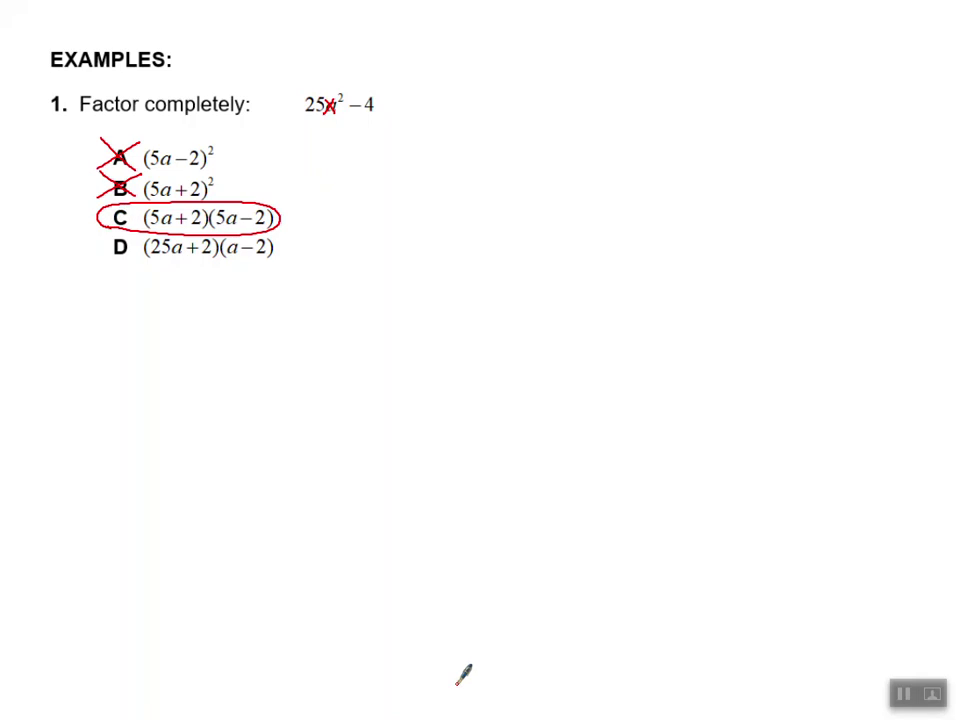
{"action": "key", "text": "Right"}
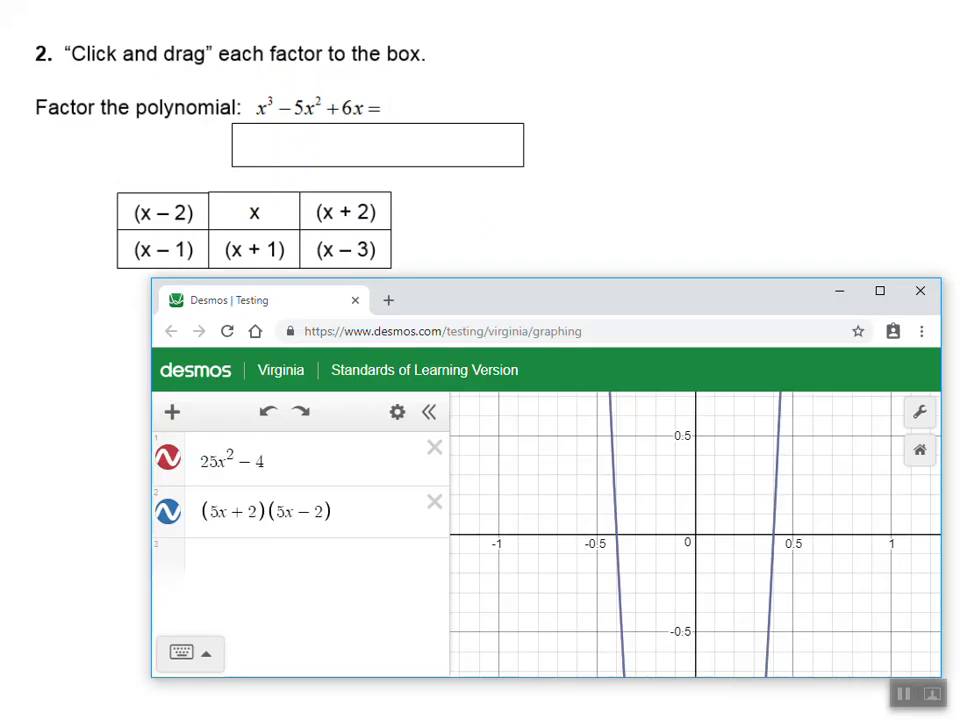
Delete both existing Desmos expressions and graph the polynomial x³ − 5x² + 6x.
{"action": "left_click", "coordinate": [434, 449]}
{"action": "left_click", "coordinate": [434, 450]}
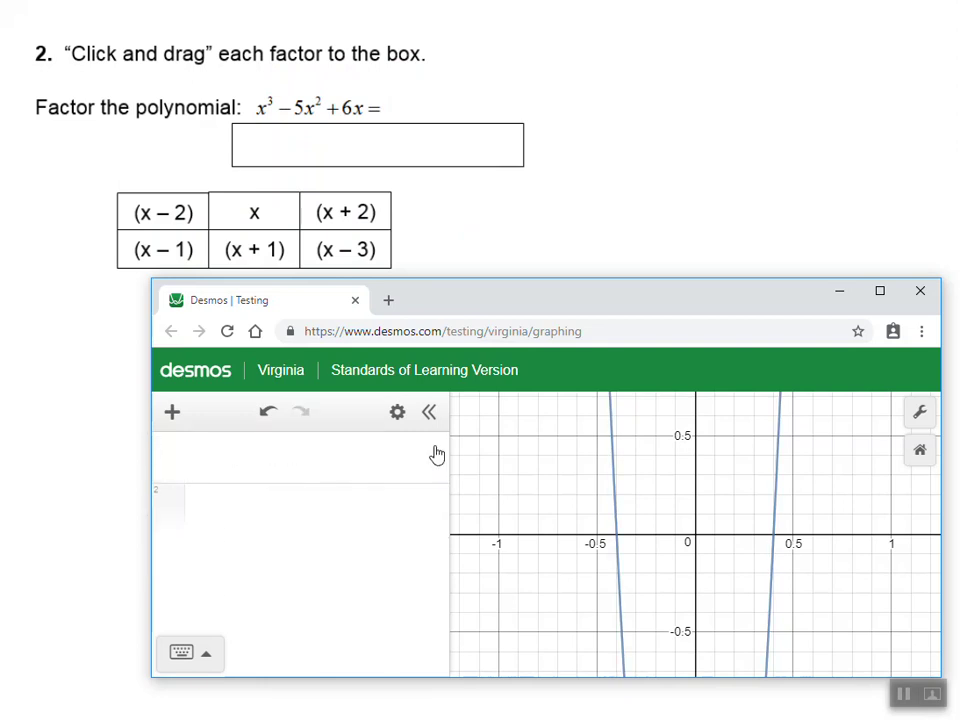
{"action": "left_click", "coordinate": [366, 460]}
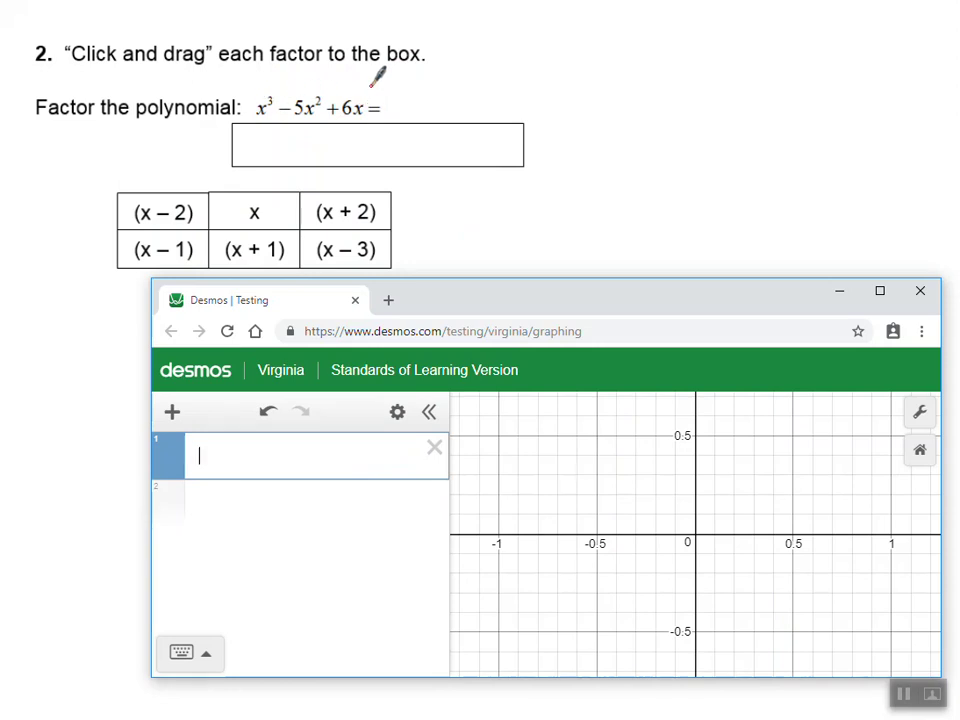
{"action": "type", "text": "x^3"}
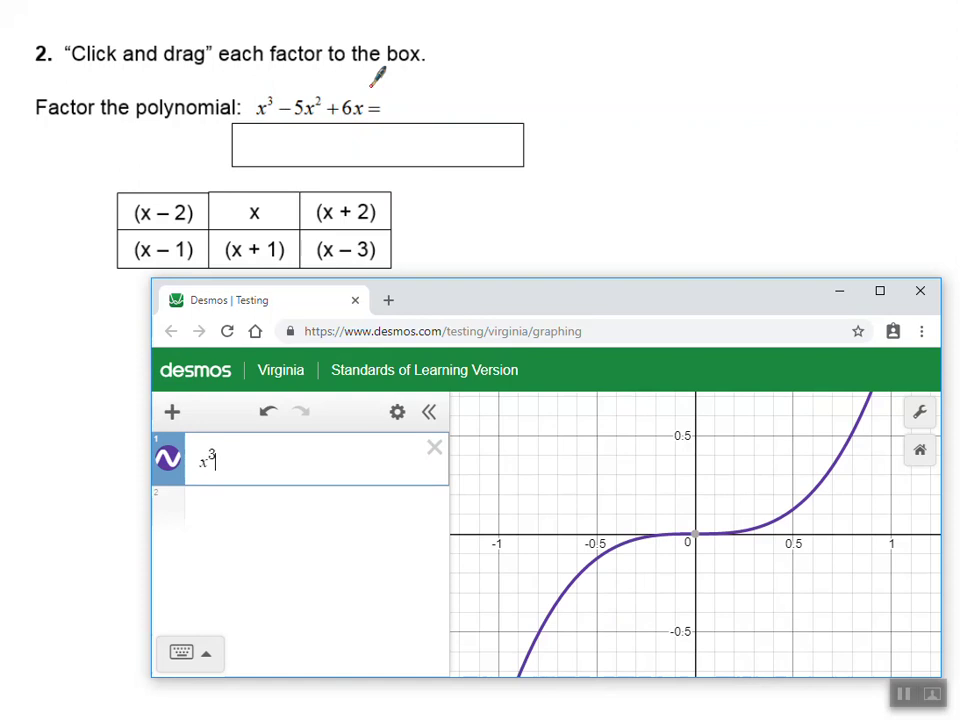
{"action": "type", "text": "-5x"}
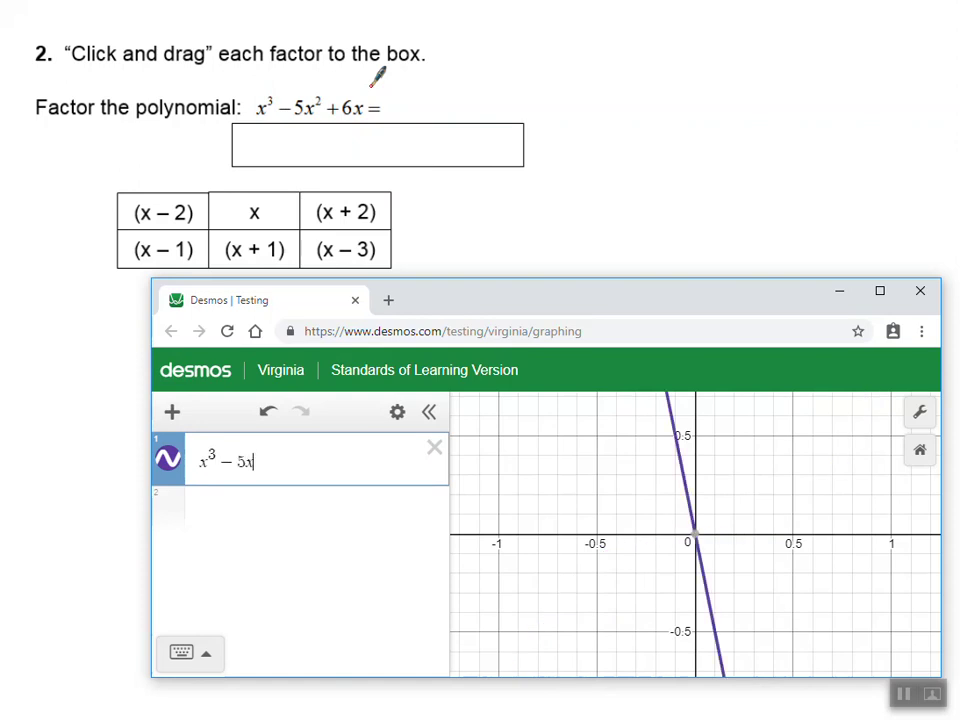
{"action": "type", "text": "^2"}
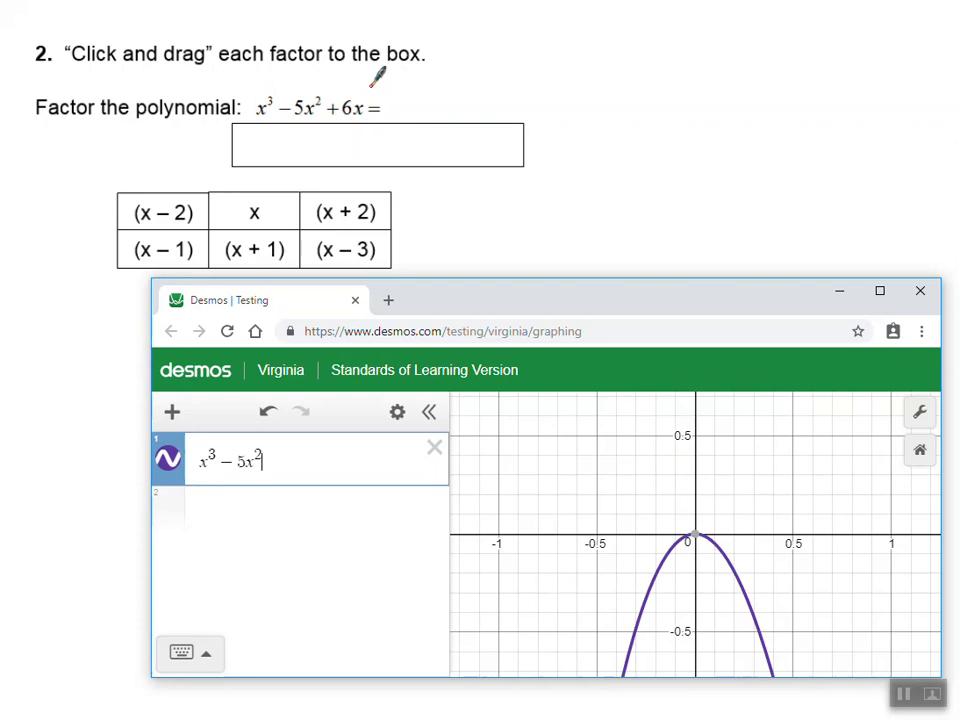
{"action": "key", "text": "Right"}
{"action": "type", "text": "+6x"}
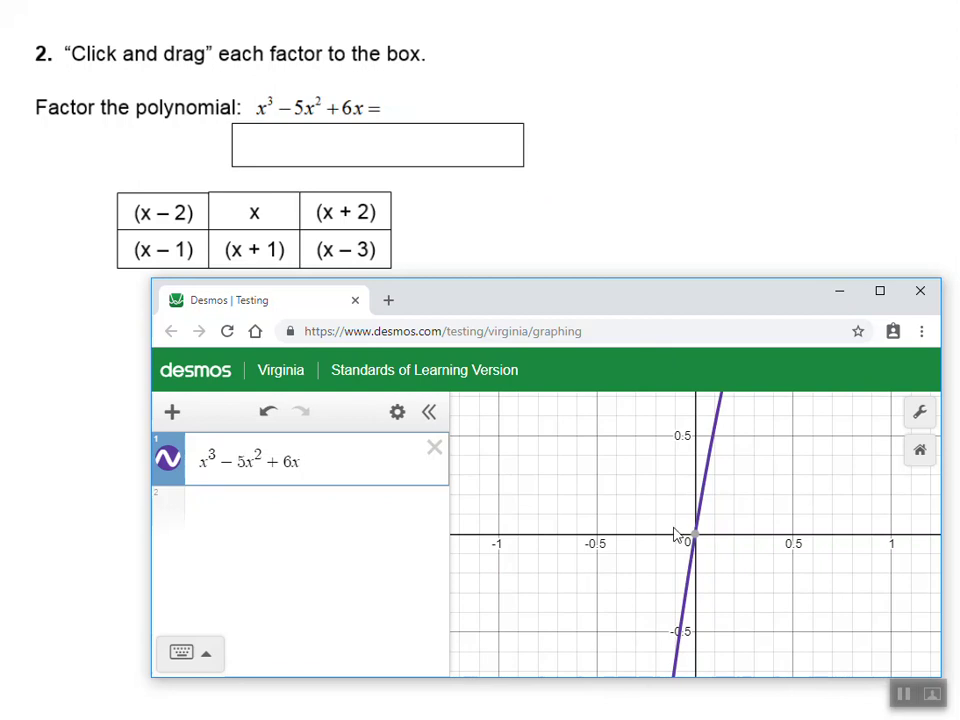
Restore the default graph view and examine the x-intercepts of the cubic.
{"action": "left_click", "coordinate": [921, 452]}
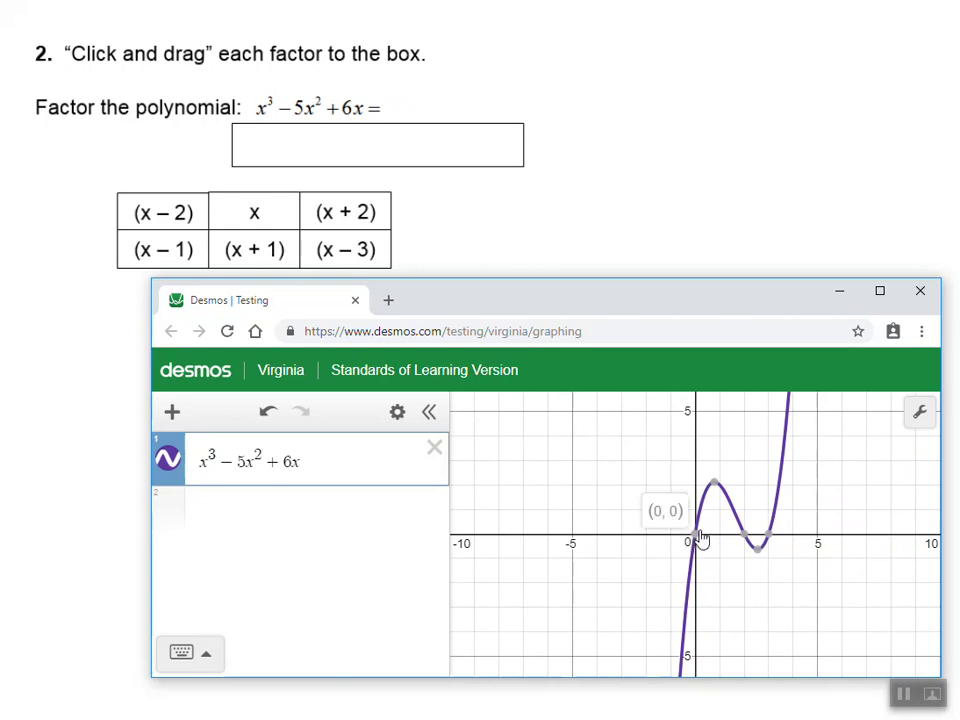
{"action": "mouse_move", "coordinate": [770, 540]}
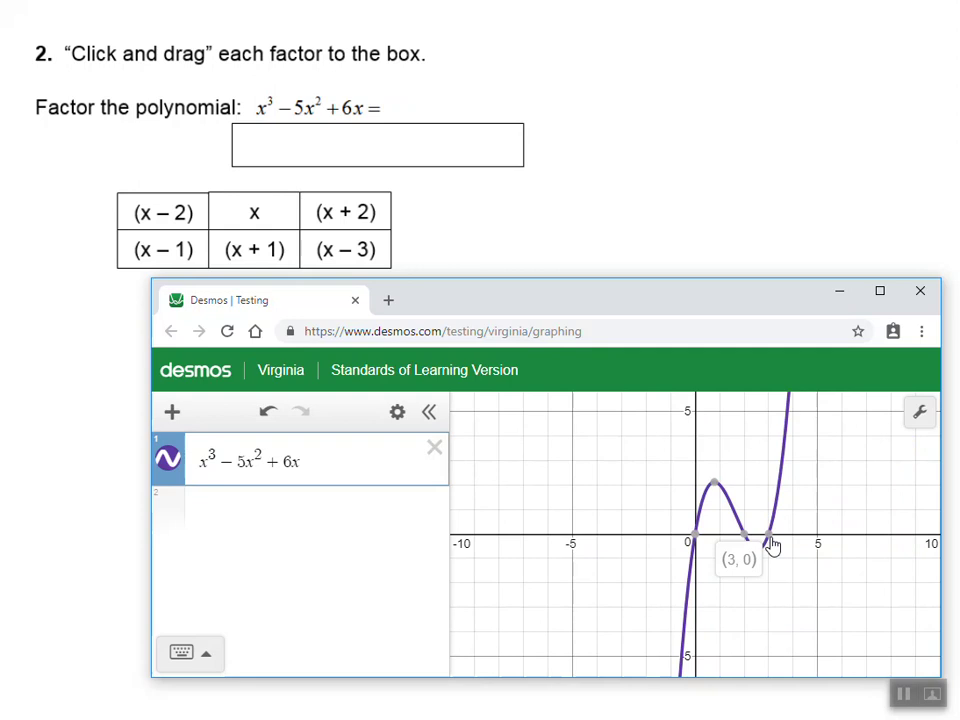
{"action": "mouse_move", "coordinate": [697, 542]}
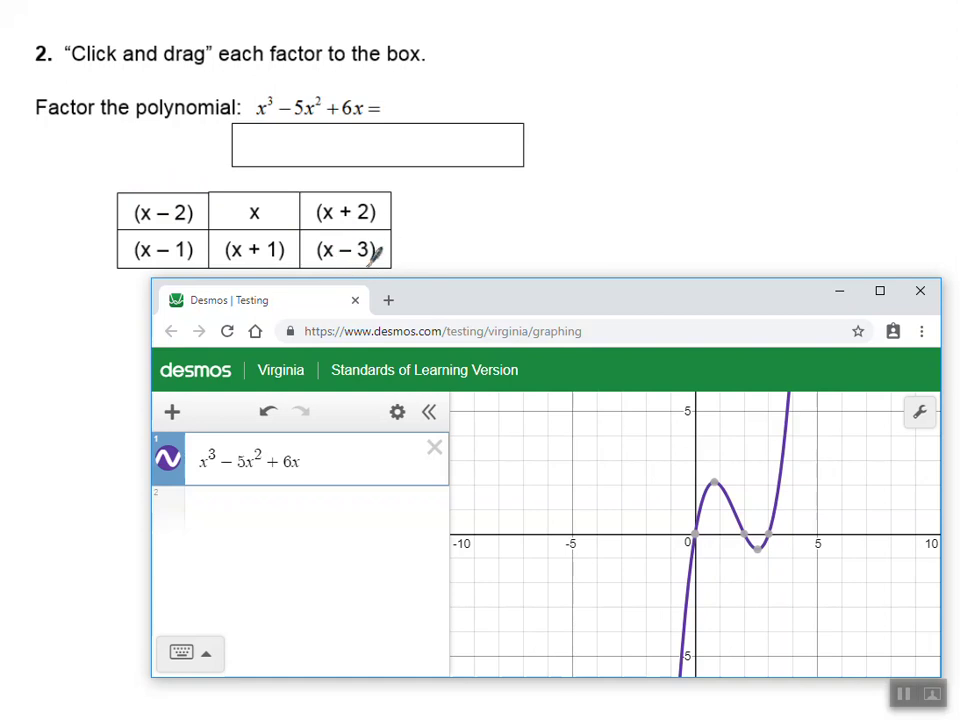
Graph the candidate factors x − 2, x and x − 3 as separate expressions below the cubic.
{"action": "left_click", "coordinate": [253, 511]}
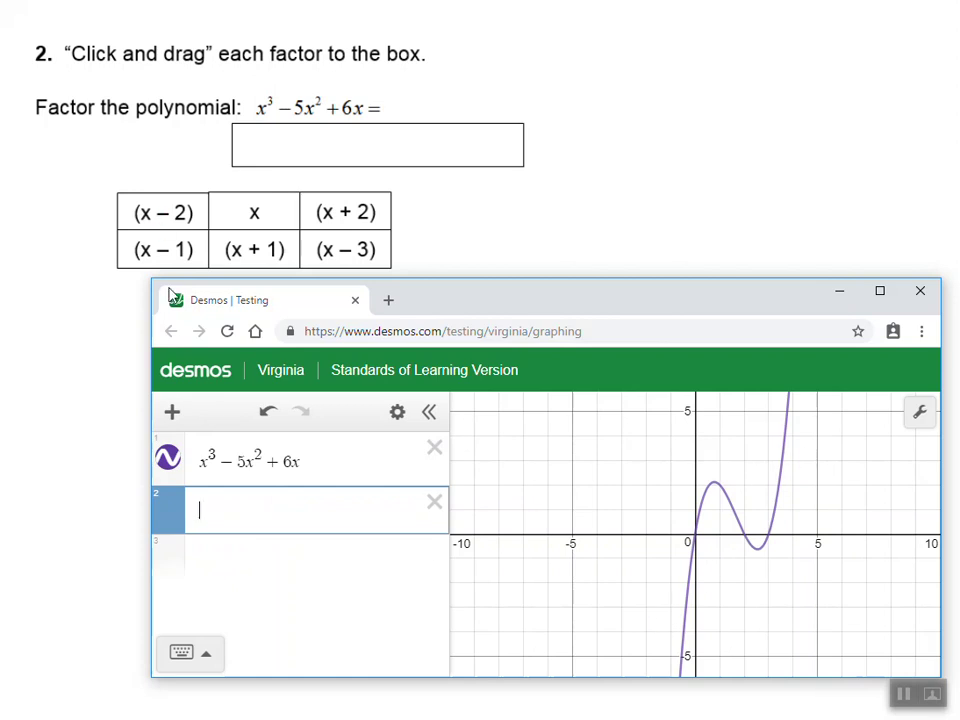
{"action": "type", "text": "x-2"}
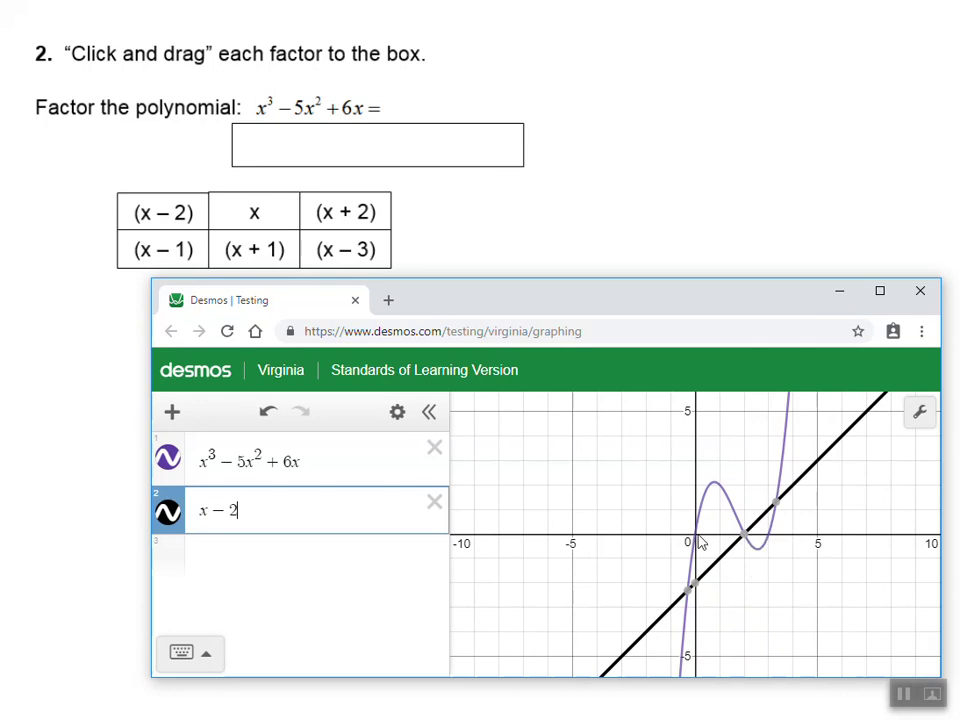
{"action": "left_click", "coordinate": [218, 552]}
{"action": "type", "text": "x"}
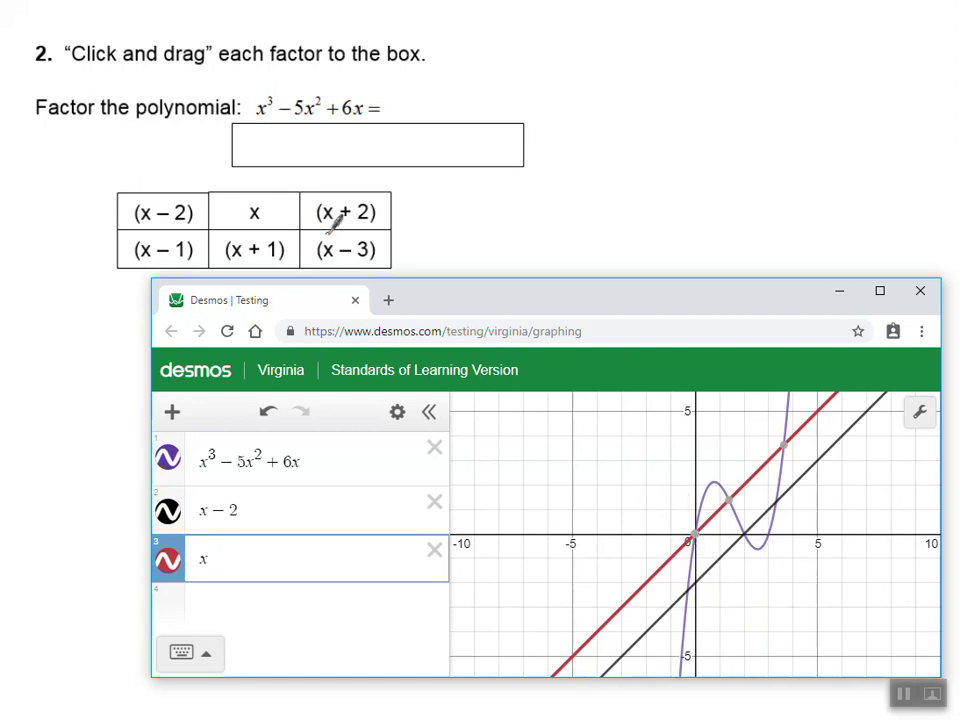
{"action": "left_click", "coordinate": [241, 601]}
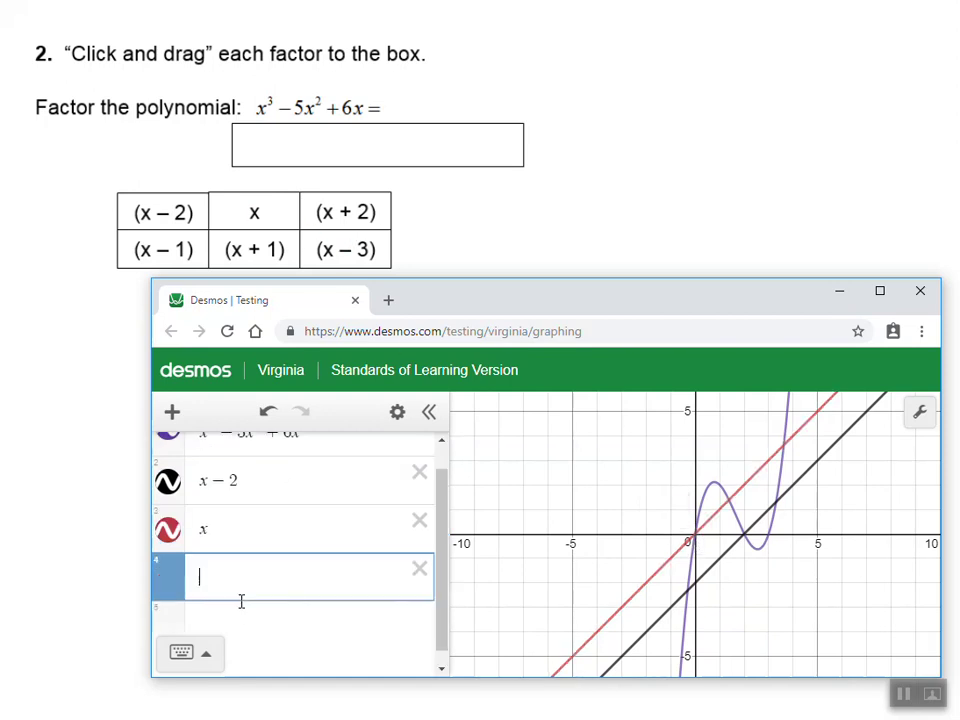
{"action": "type", "text": "x-3"}
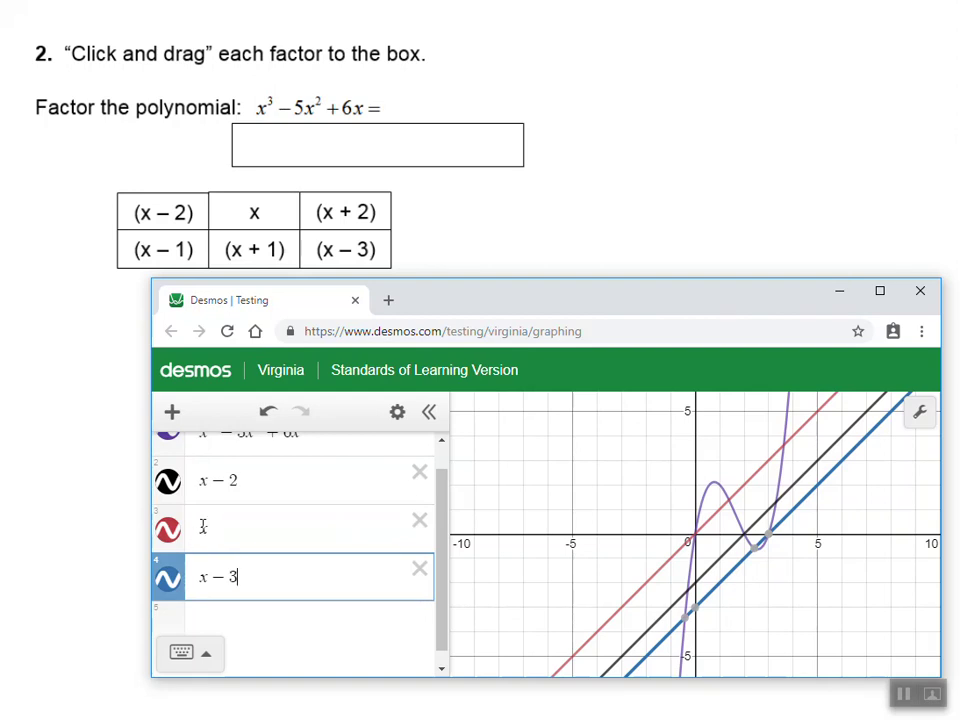
On the question 2 slide, handwrite the factored form x(x − 2)(x − 3) in the answer box.
{"action": "left_click", "coordinate": [118, 459]}
{"action": "mouse_move", "coordinate": [270, 134]}
{"action": "left_mouse_down"}
{"action": "mouse_move", "coordinate": [285, 160]}
{"action": "mouse_move", "coordinate": [285, 140]}
{"action": "mouse_move", "coordinate": [278, 160]}
{"action": "mouse_move", "coordinate": [335, 150]}
{"action": "left_mouse_up"}
{"action": "left_click", "coordinate": [189, 217]}
{"action": "mouse_move", "coordinate": [342, 145]}
{"action": "left_mouse_down"}
{"action": "mouse_move", "coordinate": [352, 140]}
{"action": "mouse_move", "coordinate": [359, 159]}
{"action": "mouse_move", "coordinate": [396, 160]}
{"action": "mouse_move", "coordinate": [384, 160]}
{"action": "left_mouse_up"}
{"action": "mouse_move", "coordinate": [401, 150]}
{"action": "left_mouse_down"}
{"action": "mouse_move", "coordinate": [430, 139]}
{"action": "mouse_move", "coordinate": [424, 158]}
{"action": "mouse_move", "coordinate": [446, 160]}
{"action": "left_mouse_up"}
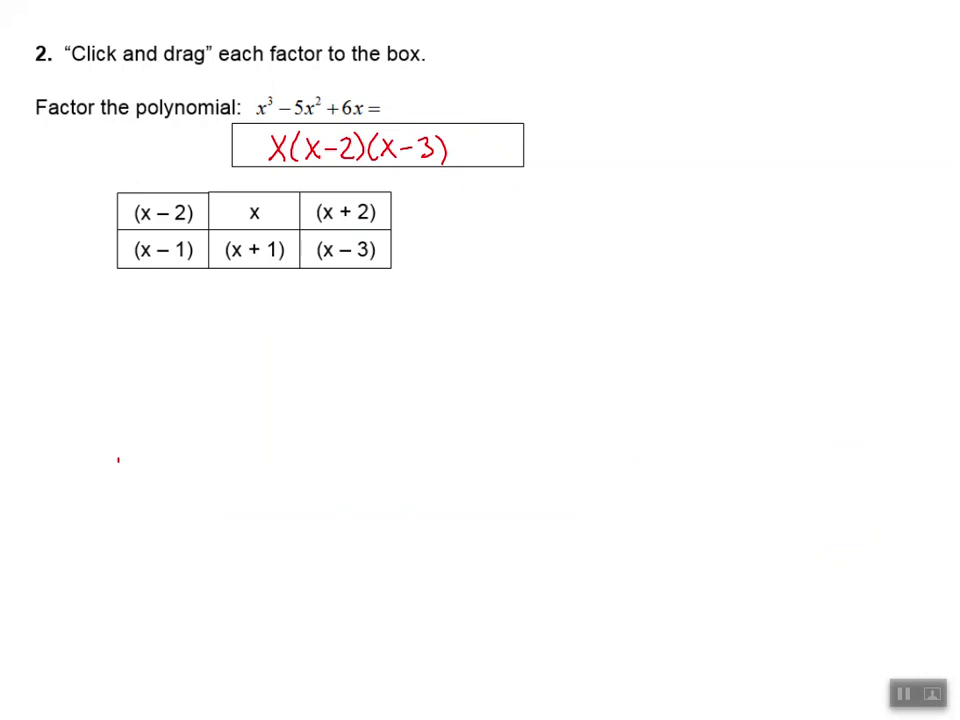
On question 3, underline "zero at x = 6" and draw an arrow from it to a handwritten, triple-underlined x − 6.
{"action": "key", "text": "Right"}
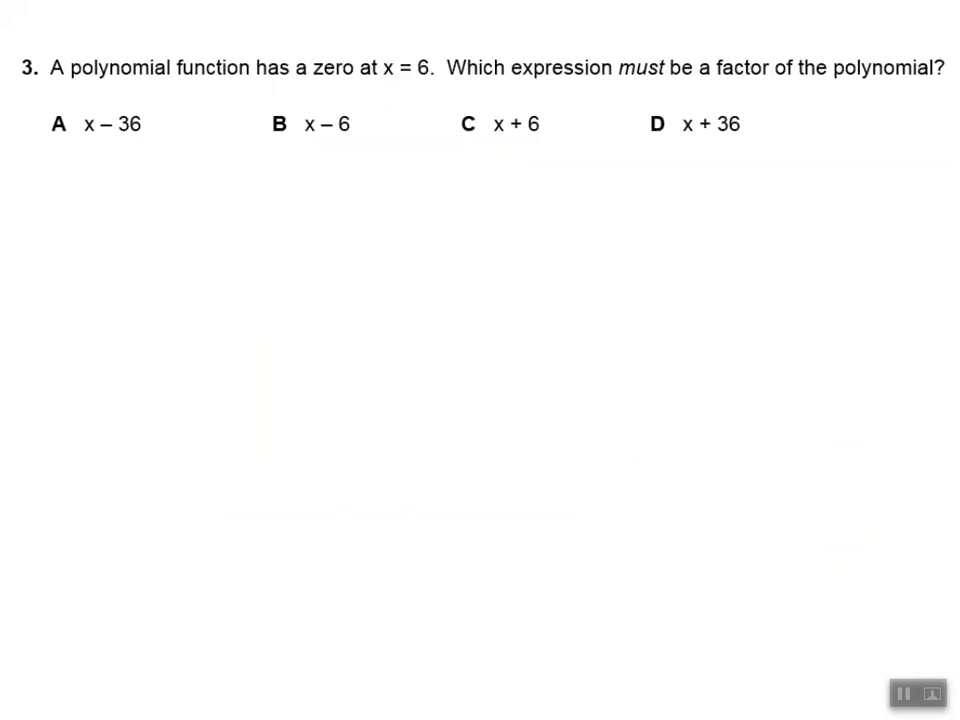
{"action": "left_click_drag", "start_coordinate": [312, 78], "coordinate": [430, 81]}
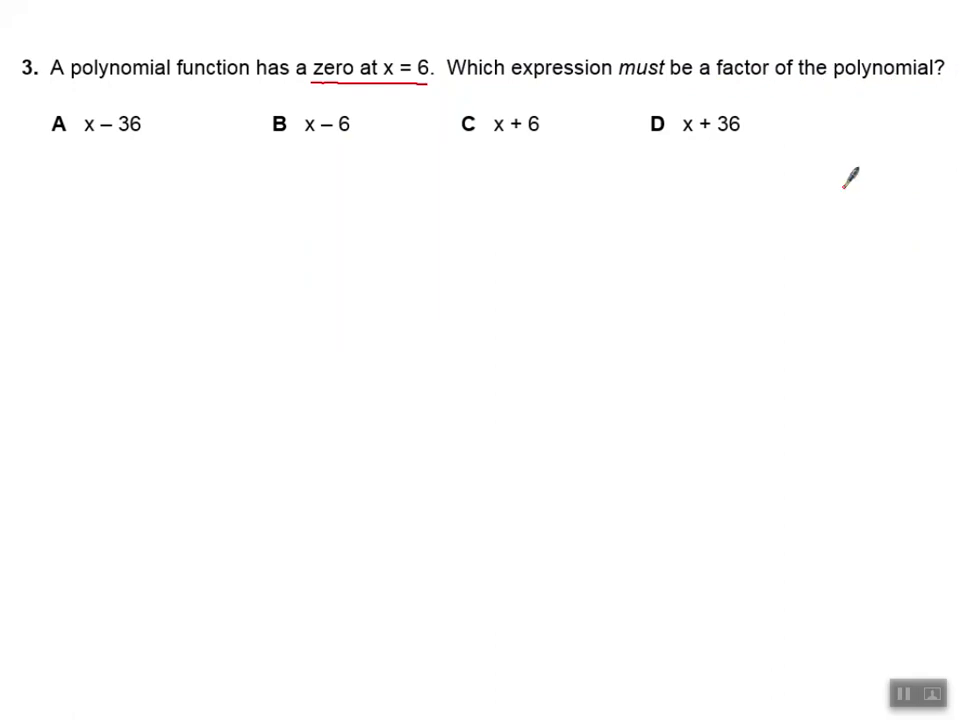
{"action": "mouse_move", "coordinate": [400, 90]}
{"action": "left_mouse_down"}
{"action": "mouse_move", "coordinate": [379, 179]}
{"action": "mouse_move", "coordinate": [404, 160]}
{"action": "left_mouse_up"}
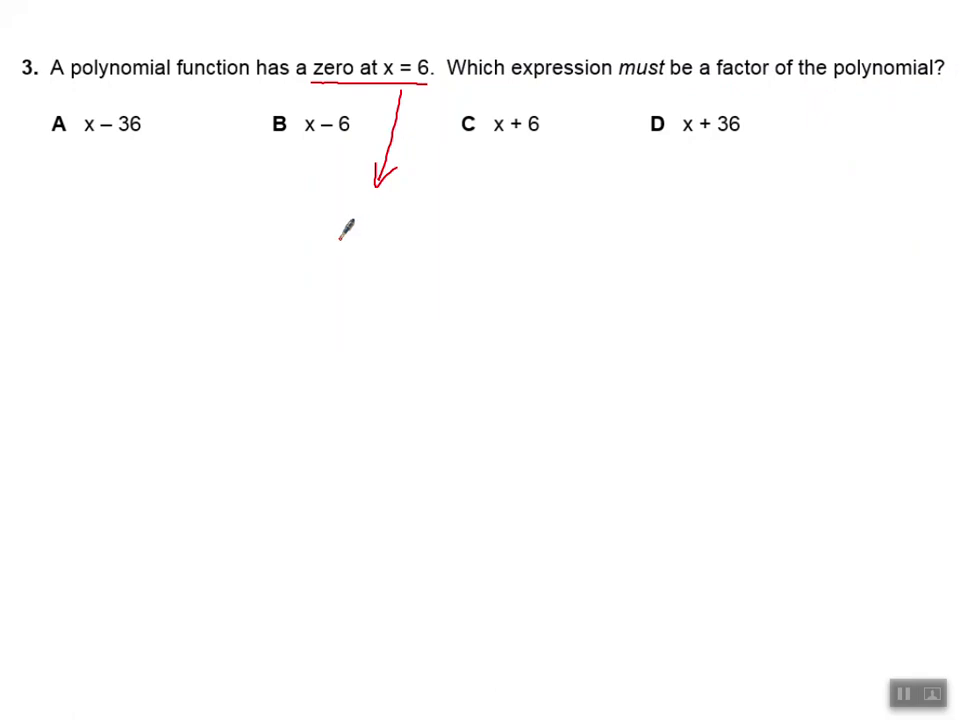
{"action": "mouse_move", "coordinate": [328, 213]}
{"action": "left_mouse_down"}
{"action": "mouse_move", "coordinate": [352, 252]}
{"action": "mouse_move", "coordinate": [329, 253]}
{"action": "mouse_move", "coordinate": [392, 233]}
{"action": "mouse_move", "coordinate": [410, 243]}
{"action": "left_mouse_up"}
{"action": "mouse_move", "coordinate": [352, 273]}
{"action": "left_mouse_down"}
{"action": "mouse_move", "coordinate": [418, 266]}
{"action": "mouse_move", "coordinate": [414, 296]}
{"action": "left_mouse_up"}
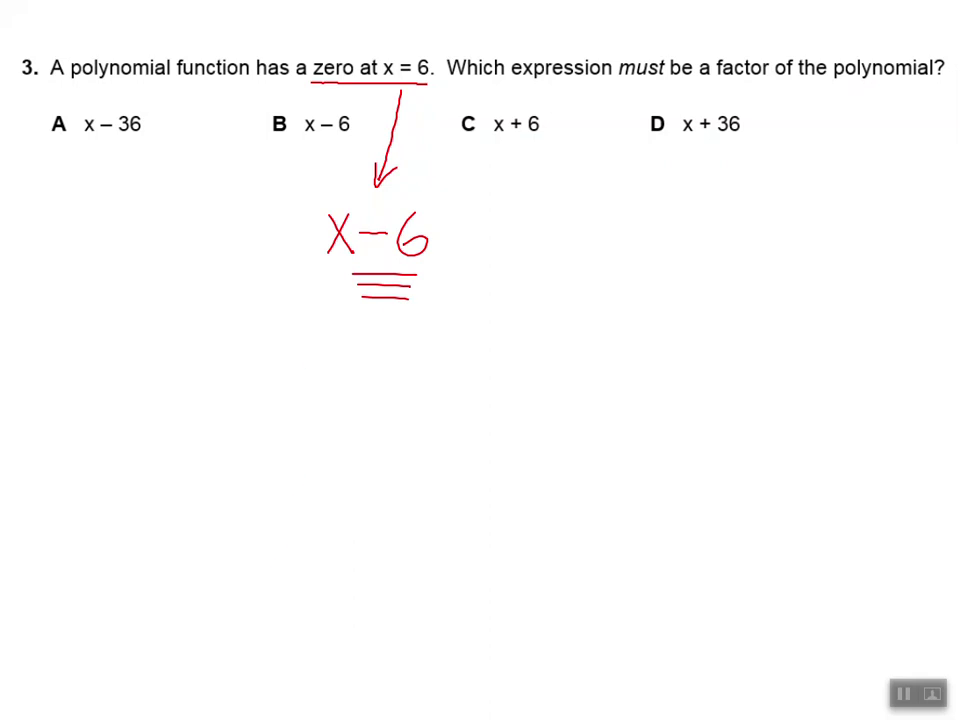
Switch to the Desmos graphing calculator and delete all of the previous question's expressions.
{"action": "key", "text": "alt+Tab"}
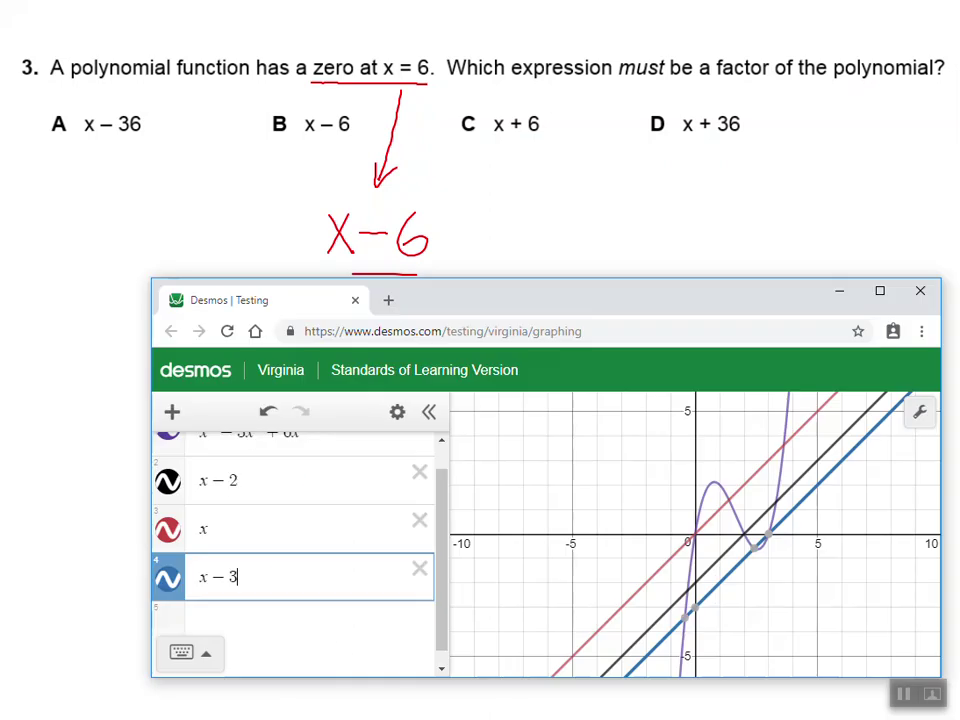
{"action": "left_click", "coordinate": [420, 474]}
{"action": "left_click", "coordinate": [423, 476]}
{"action": "left_click", "coordinate": [434, 458]}
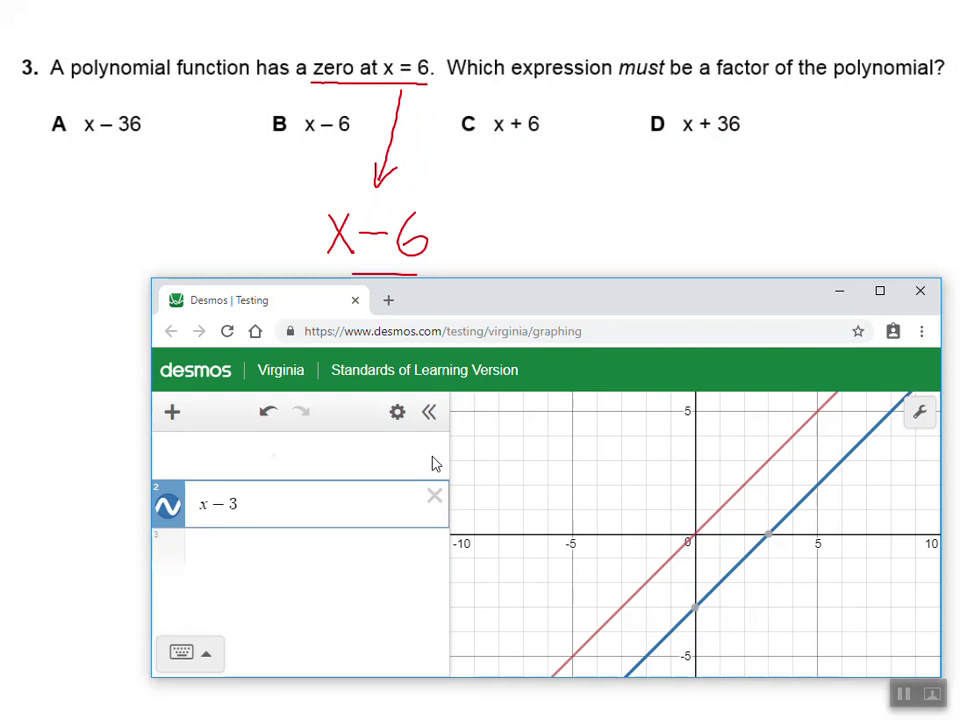
{"action": "left_click", "coordinate": [435, 450]}
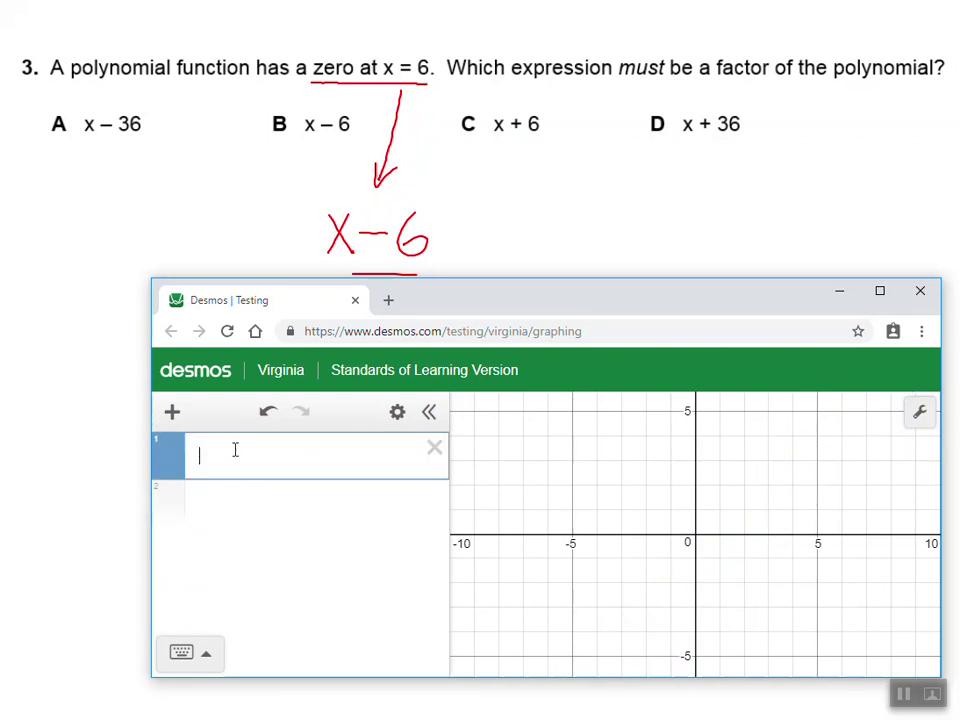
Graph x = 6 and x − 6 as separate expressions and check the point where they meet on the x-axis.
{"action": "type", "text": "x = 6"}
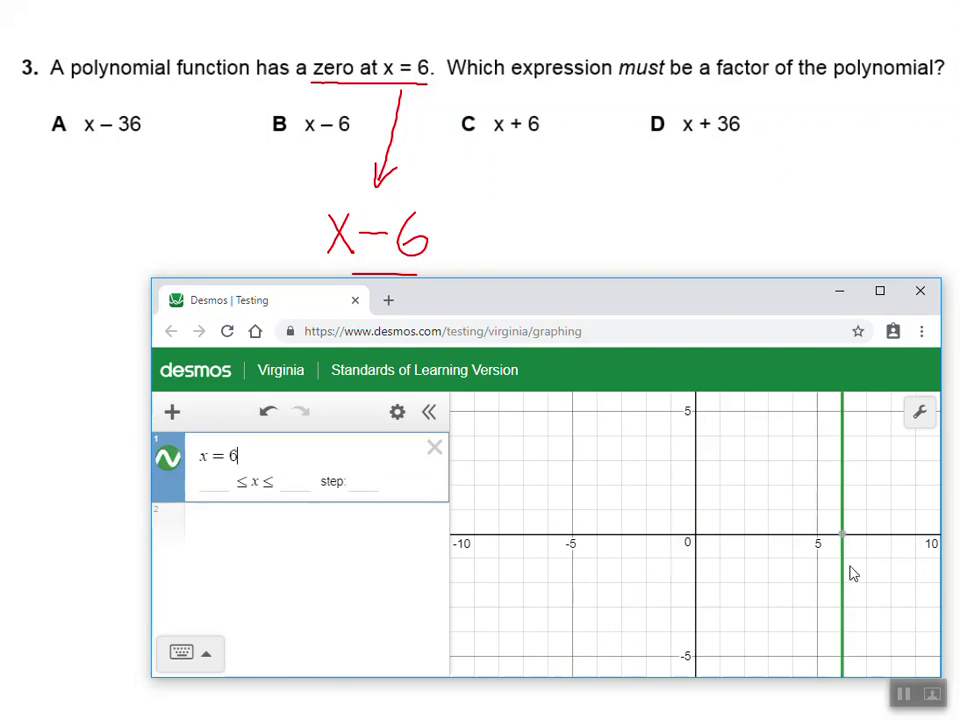
{"action": "left_click", "coordinate": [257, 516]}
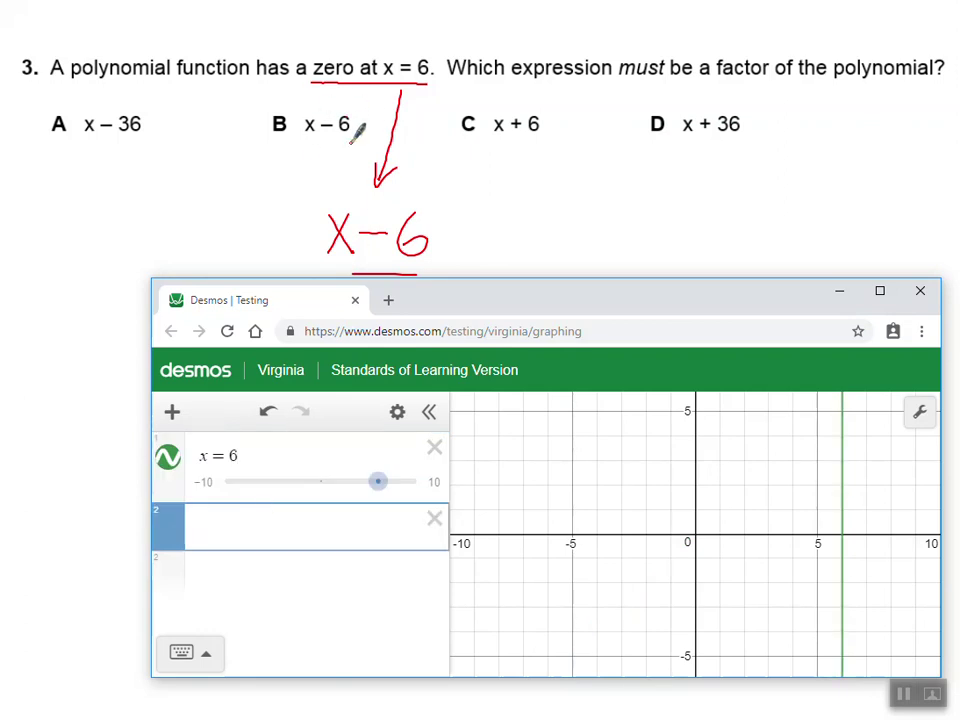
{"action": "type", "text": "x-6"}
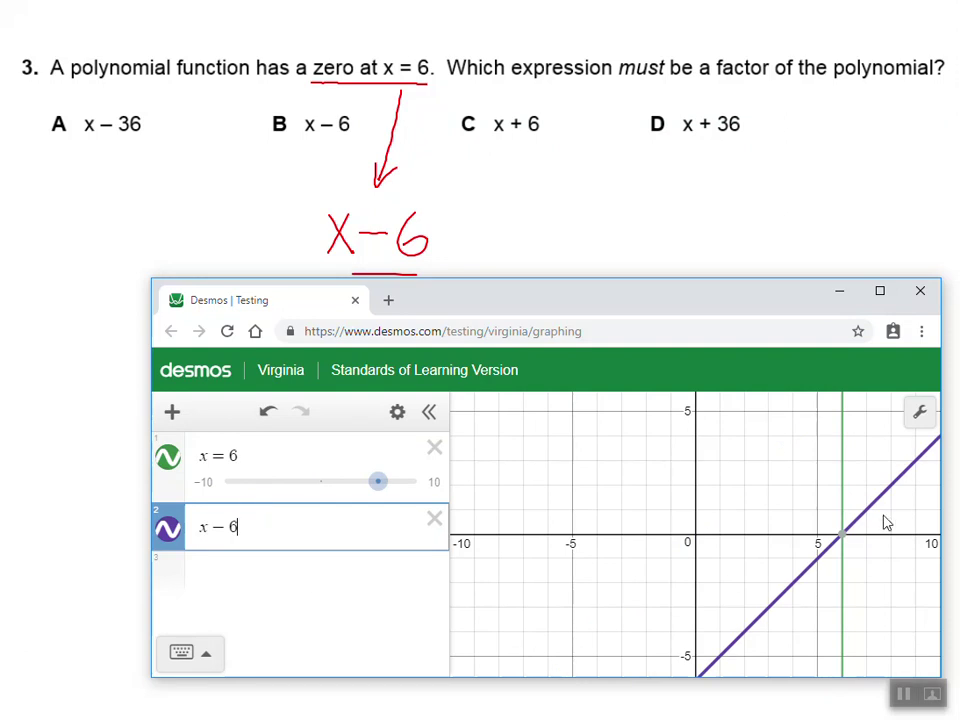
{"action": "mouse_move", "coordinate": [848, 541]}
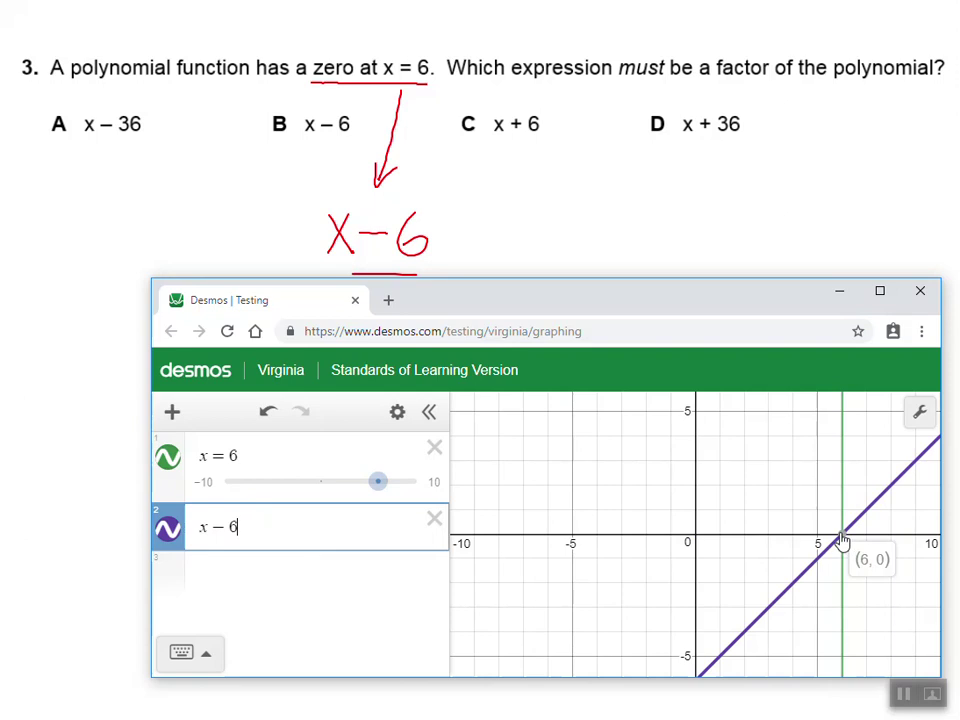
Circle answer B, x − 6, on the question 3 slide and advance to question 4.
{"action": "mouse_move", "coordinate": [263, 144]}
{"action": "left_mouse_down"}
{"action": "mouse_move", "coordinate": [276, 103]}
{"action": "mouse_move", "coordinate": [352, 105]}
{"action": "mouse_move", "coordinate": [356, 127]}
{"action": "mouse_move", "coordinate": [276, 134]}
{"action": "left_mouse_up"}
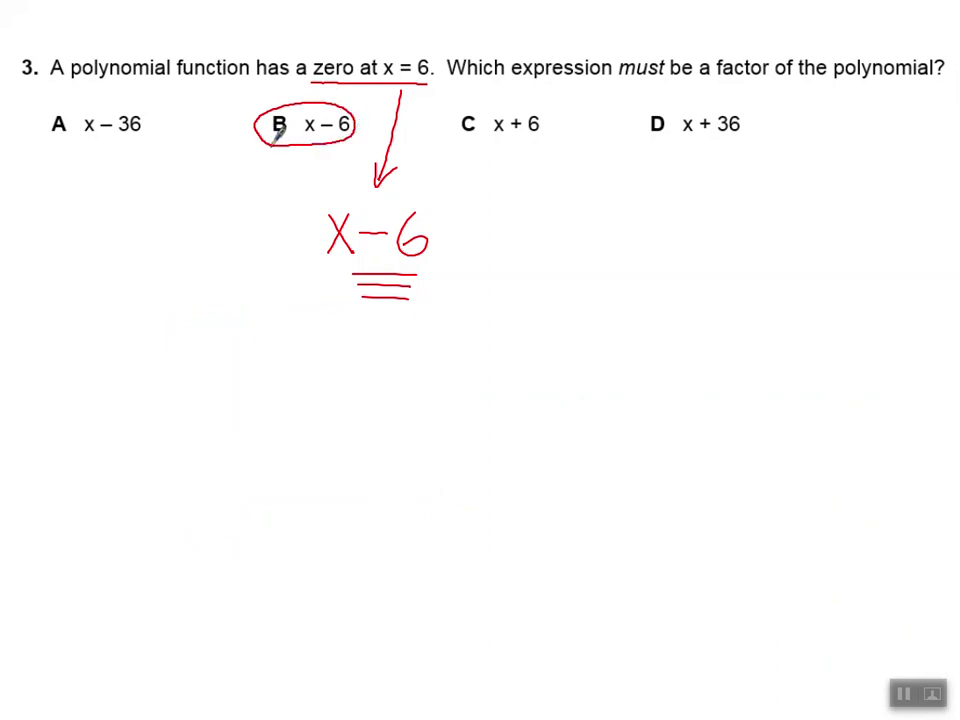
{"action": "key", "text": "Right"}
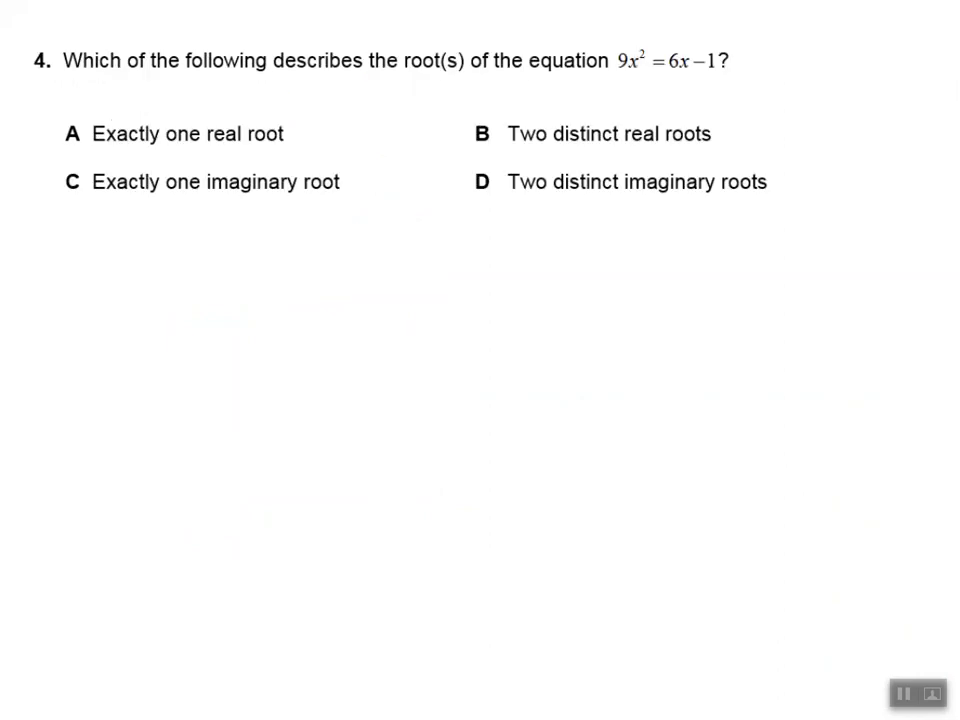